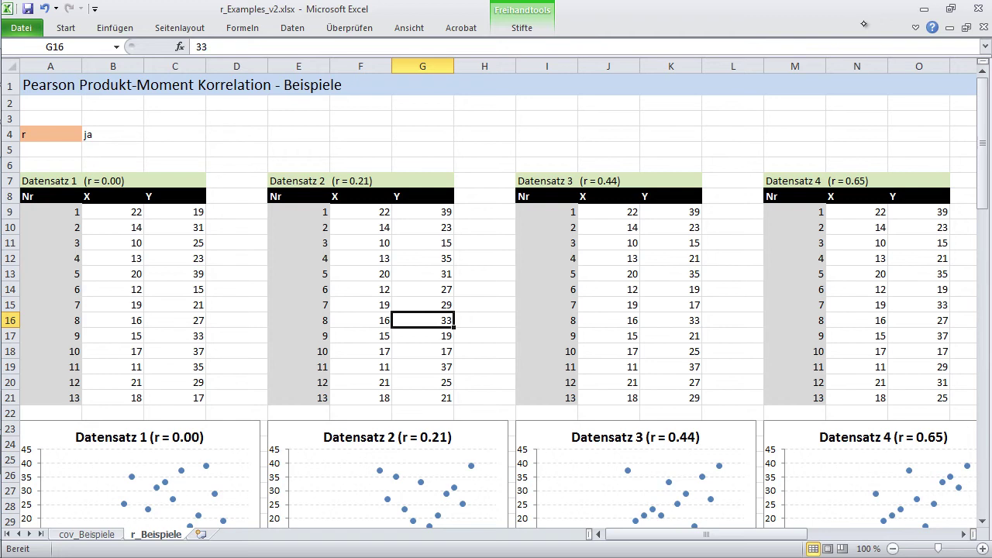
# - Examine the scatter plots below the first four datasets and highlight all Y values of Datensatz 2
pyautogui.press('Down')
pyautogui.press('Down')
pyautogui.press('Down')
pyautogui.press('Down')
pyautogui.press('Down')
pyautogui.press('Down')
pyautogui.press('Down')
pyautogui.press('Down')
pyautogui.press('Down')
pyautogui.press('Down')
pyautogui.press('Down')
pyautogui.press('Down')
pyautogui.press('Down')
pyautogui.press('Down')
pyautogui.press('Down')
pyautogui.press('Down')
pyautogui.press('Down')
pyautogui.press('Down')
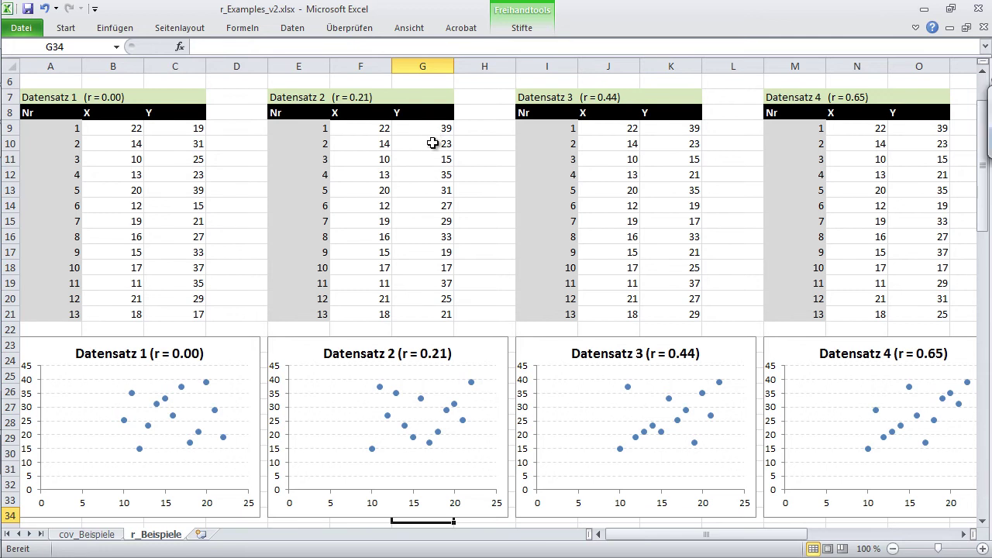
pyautogui.moveTo(427, 128); pyautogui.dragTo(420, 307)
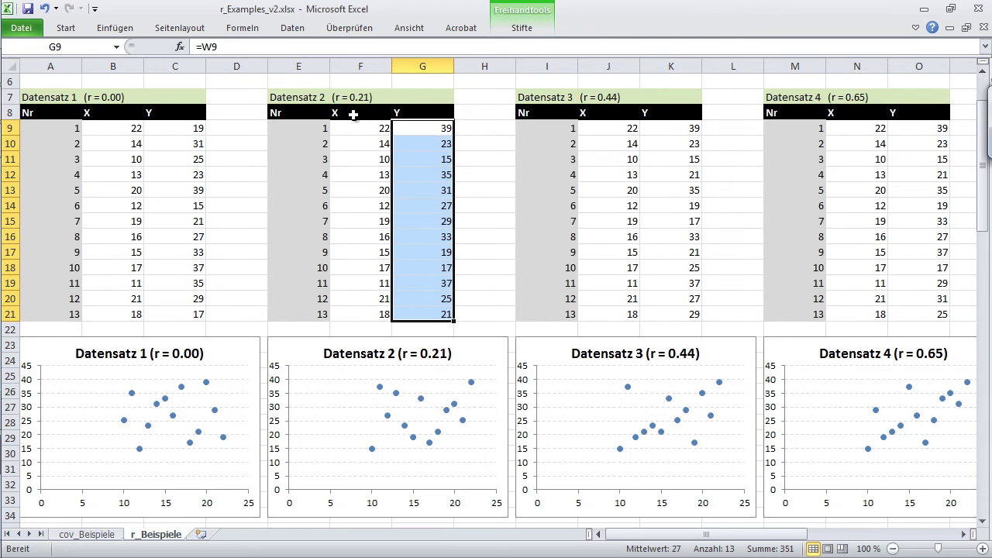
# - Compare the first Y values of Datensatz 3 and 4, and bring the tables and plots of Datensatz 5 and 6 into view
pyautogui.click(681, 128)
pyautogui.click(915, 130)
pyautogui.moveTo(611, 534); pyautogui.dragTo(640, 534)
pyautogui.moveTo(729, 534); pyautogui.dragTo(823, 534)
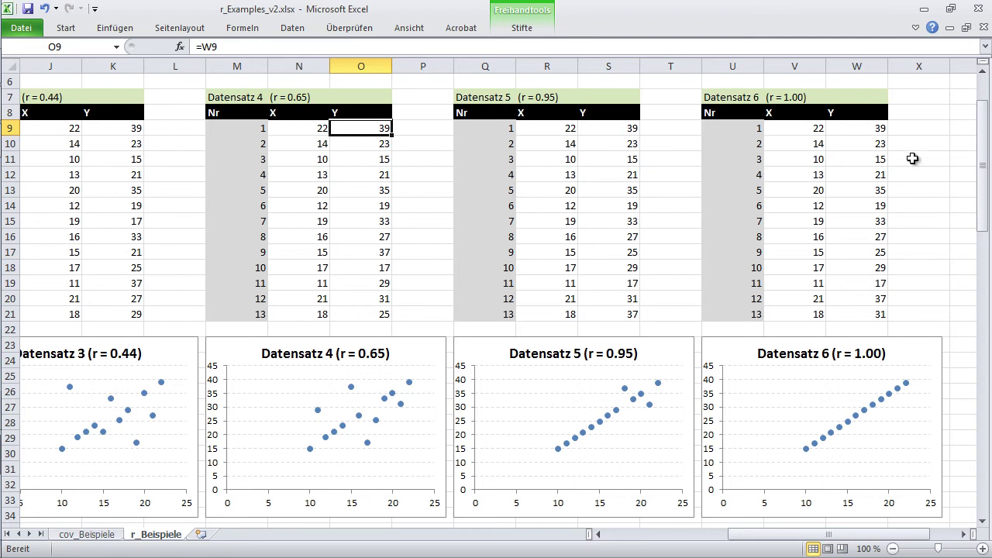
# - Set the Y value of case 2 in Datensatz 6 to 22
pyautogui.click(868, 147)
pyautogui.write('22')
pyautogui.press('Return')
pyautogui.press('Return')
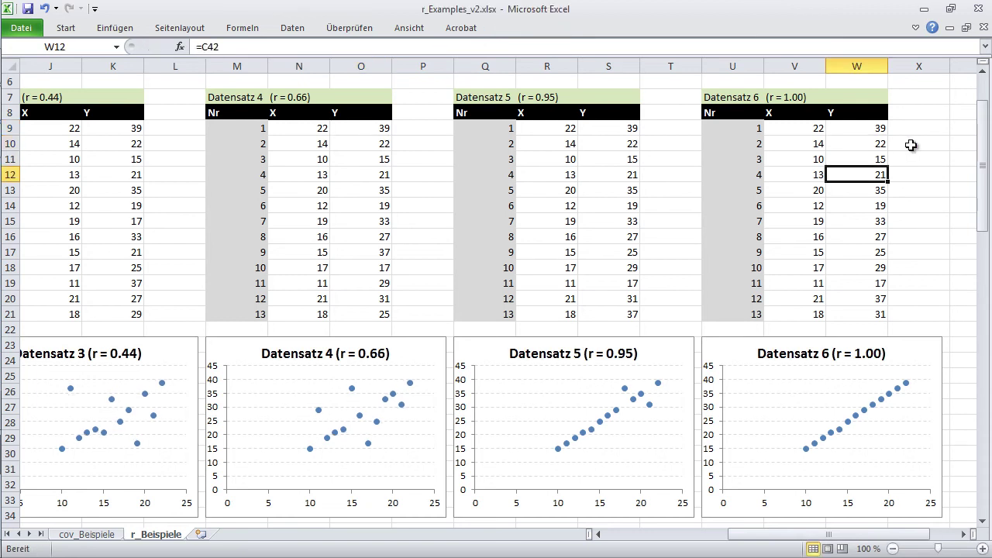
pyautogui.press('Return')
pyautogui.press('Return')
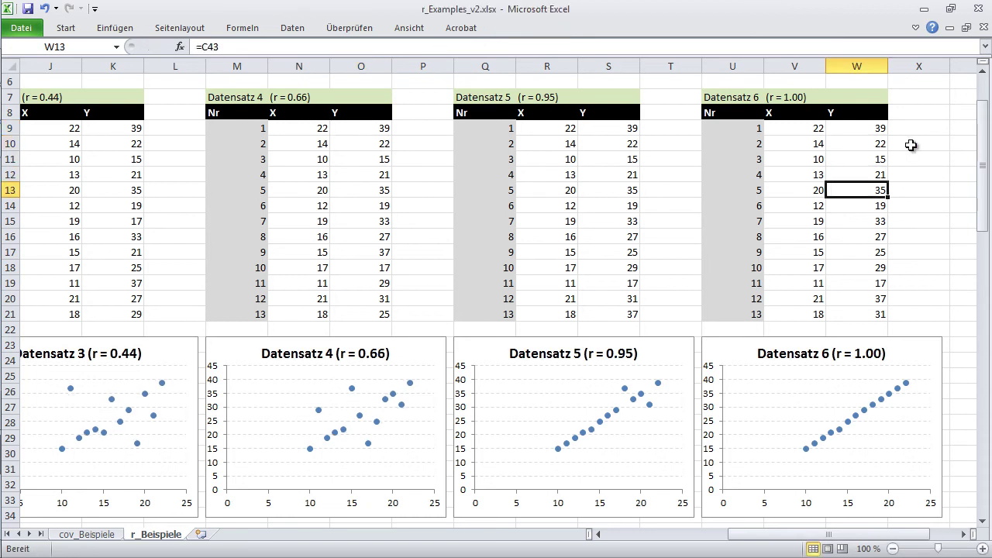
pyautogui.click(911, 145)
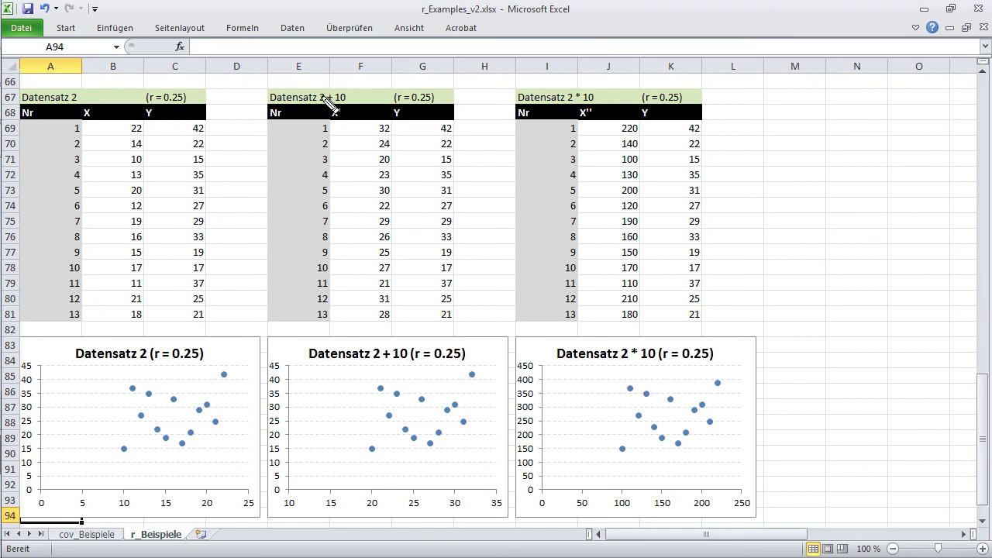
# - Circle "2 + 10" and "2 * 10" in the table titles with the pen, mark both plots' x-axes, and clear the ink
pyautogui.moveTo(347, 82)
pyautogui.mouseDown()
pyautogui.moveTo(355, 96)
pyautogui.moveTo(325, 90)
pyautogui.mouseUp()
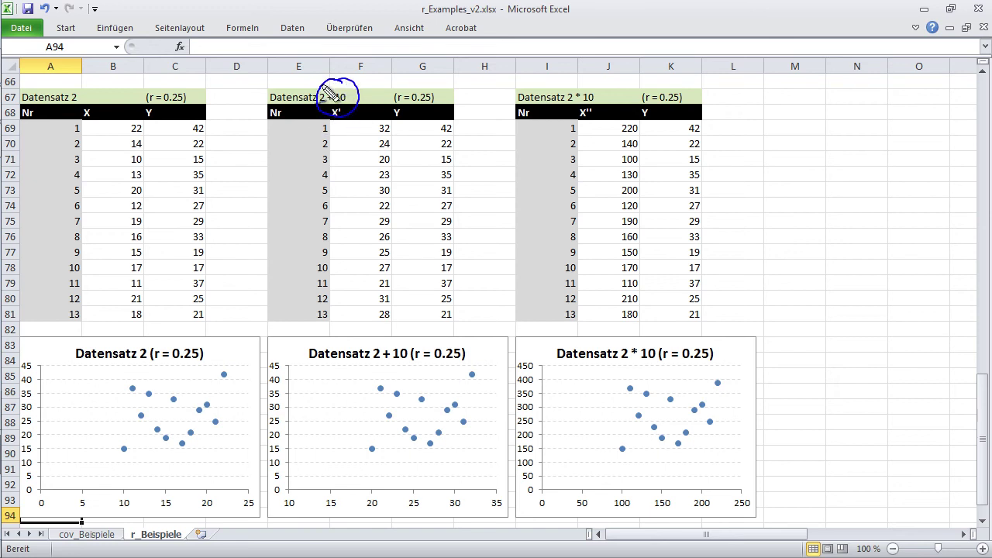
pyautogui.moveTo(590, 77); pyautogui.dragTo(555, 99)
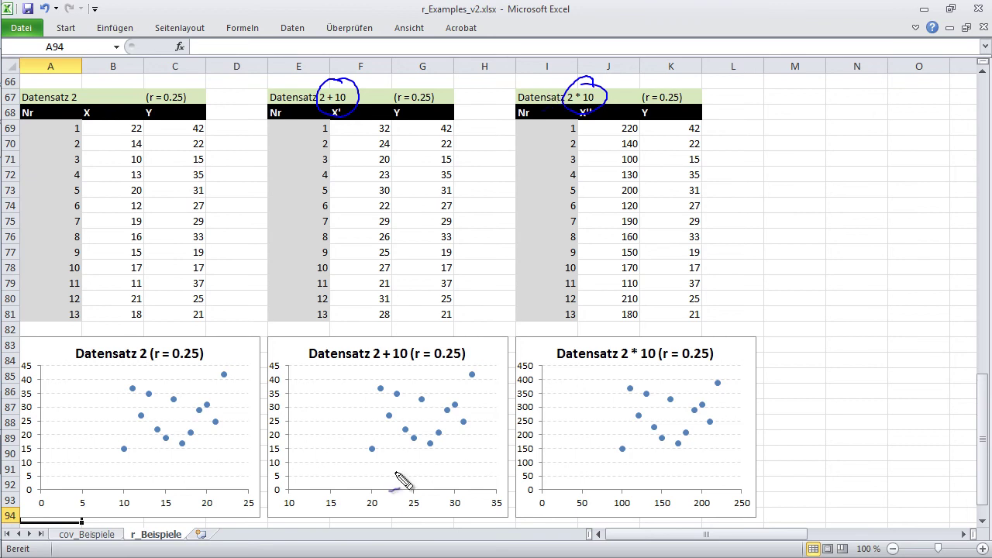
pyautogui.moveTo(392, 476); pyautogui.dragTo(355, 461)
pyautogui.moveTo(434, 496); pyautogui.dragTo(470, 483)
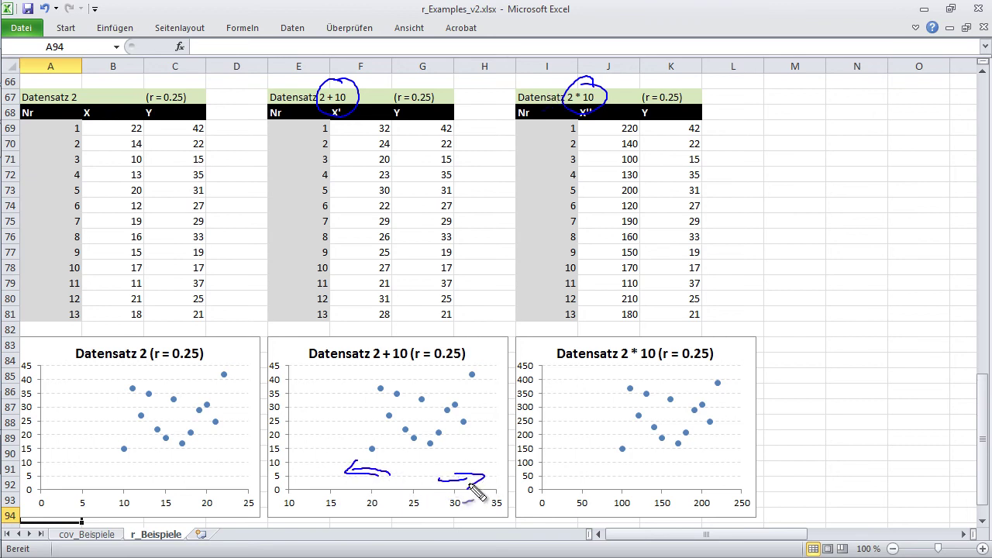
pyautogui.moveTo(542, 491)
pyautogui.mouseDown()
pyautogui.moveTo(597, 514)
pyautogui.moveTo(745, 518)
pyautogui.moveTo(737, 494)
pyautogui.mouseUp()
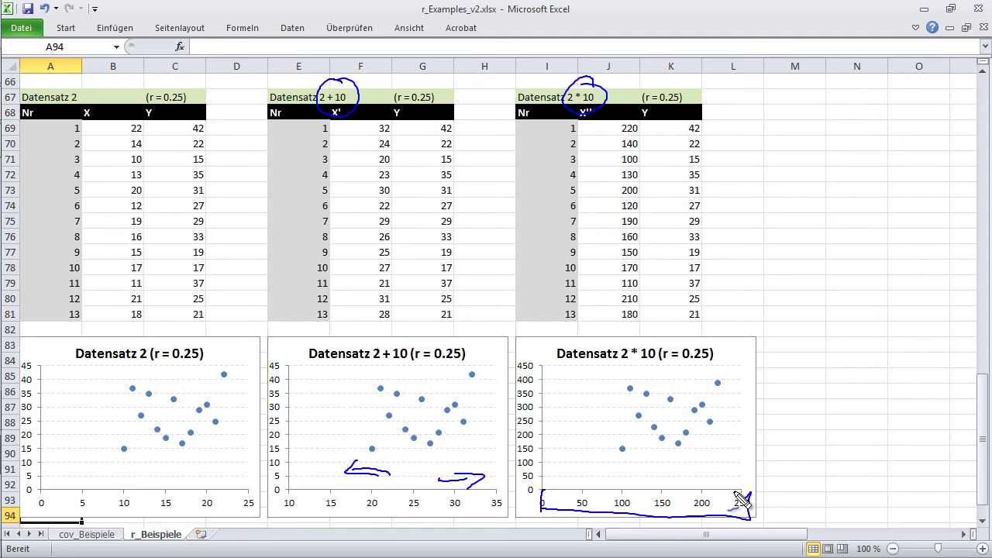
pyautogui.press('Escape')
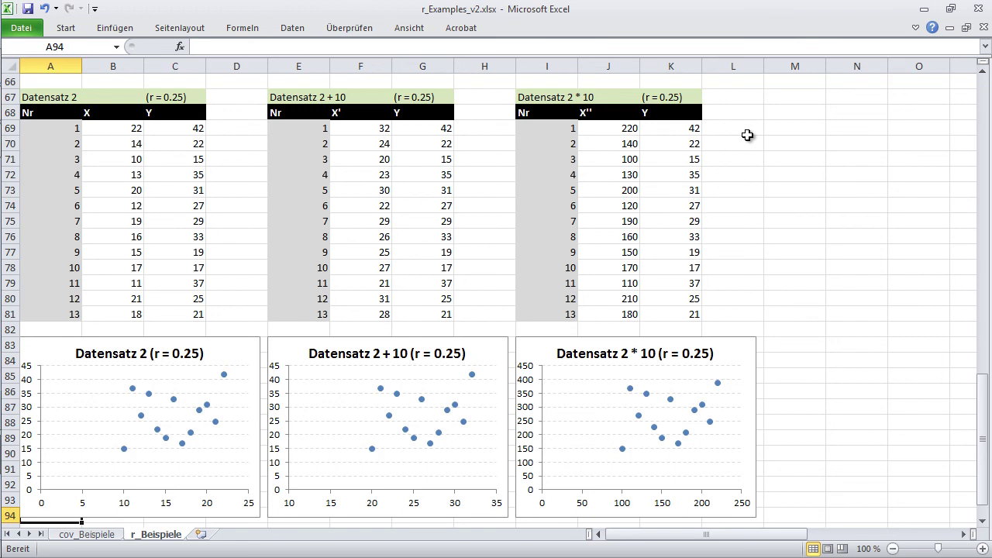
# - Change the multiplier applied to the X values of the "Datensatz 2 * 10" table to -10
pyautogui.hotkey('ctrl', 'z')
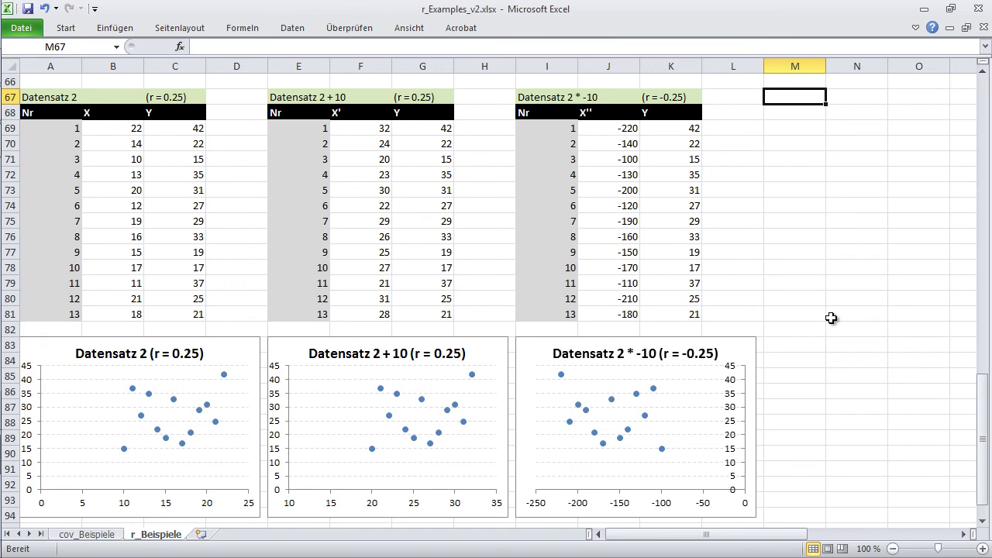
pyautogui.hotkey('ctrl', 'y')
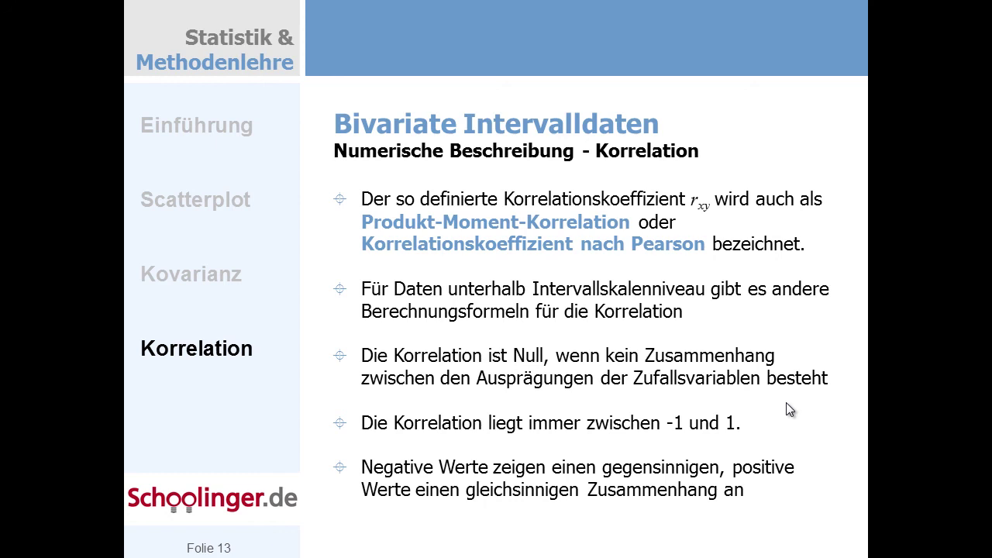
pyautogui.click(789, 409)
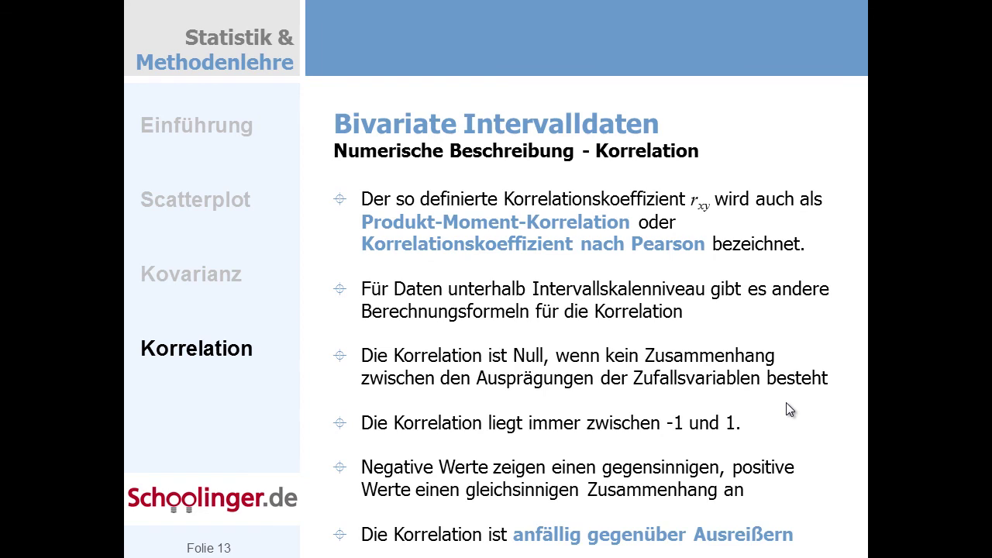